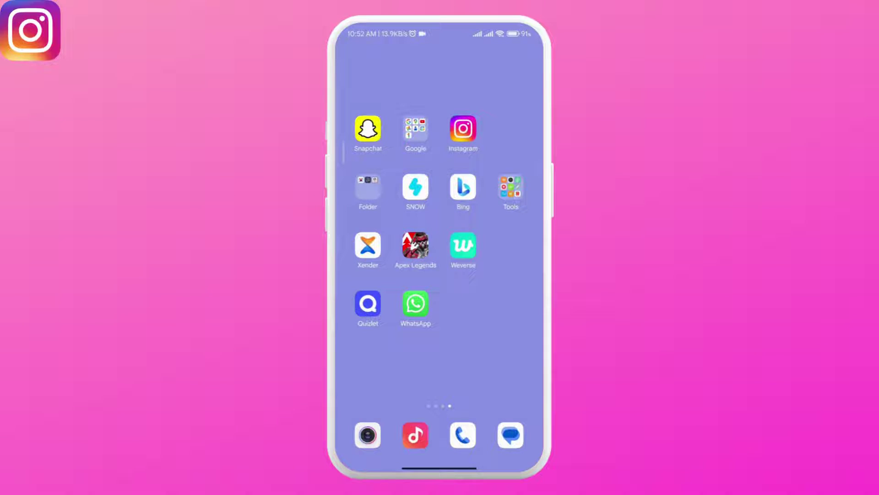
- Launch Instagram and go from the profile menu through Settings to the Help page
left_click(462, 129)
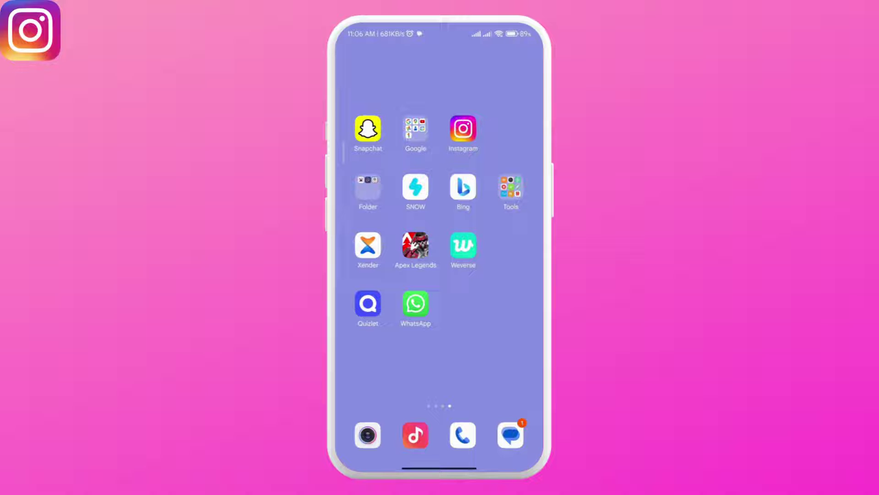
left_click(463, 128)
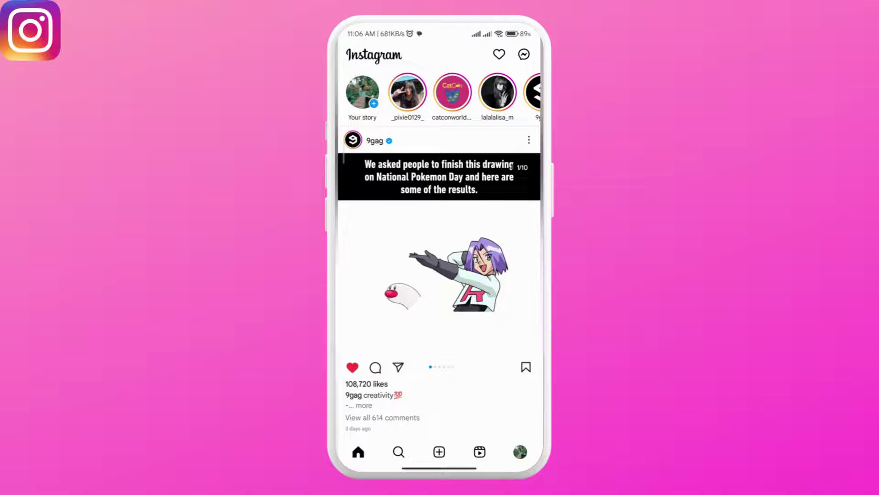
left_click(520, 452)
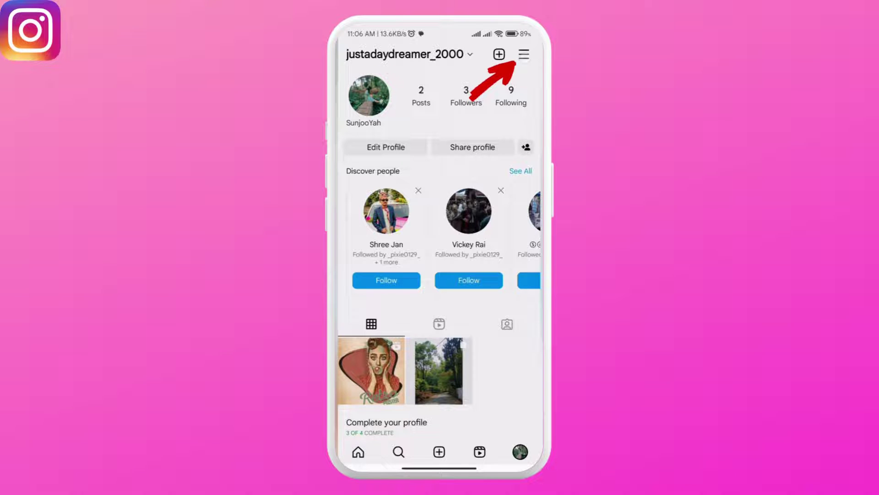
left_click(524, 54)
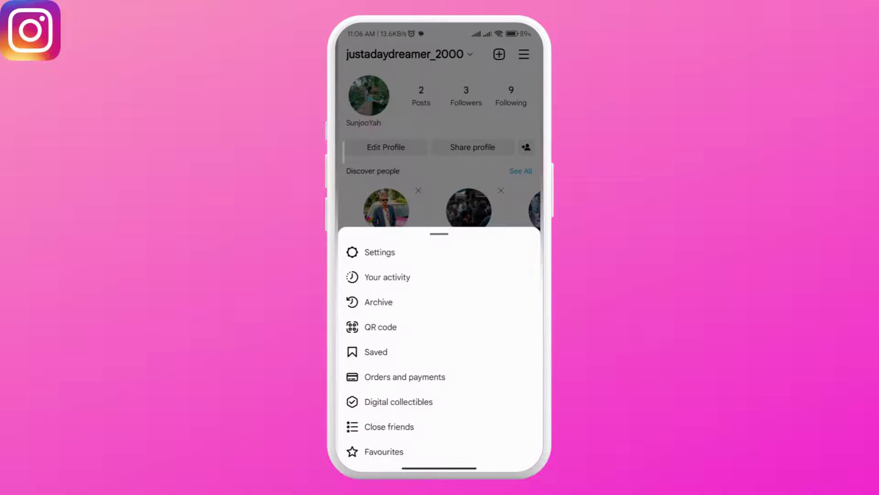
left_click(380, 252)
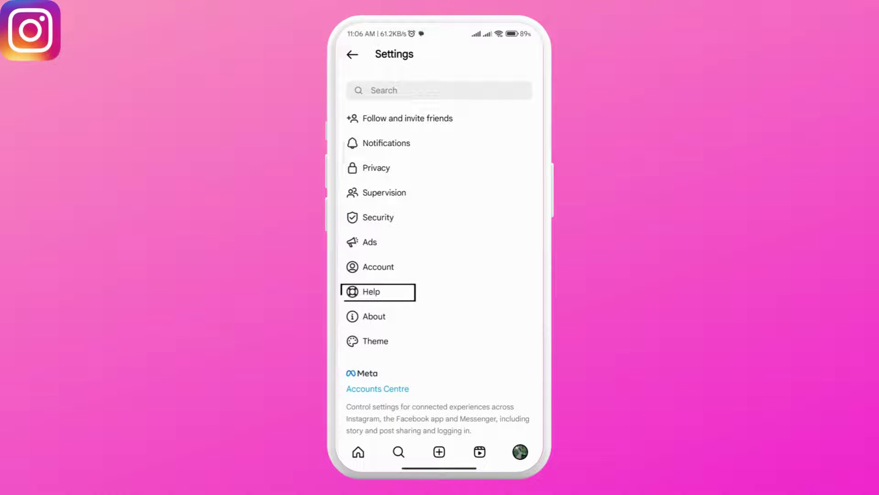
left_click(371, 292)
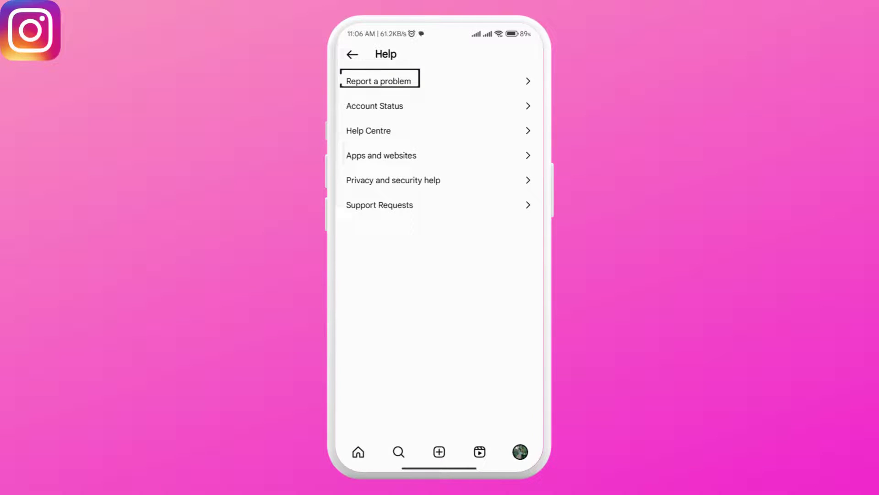
- Choose 'Report a problem', skip the shake-your-phone prompt, and start a report without shaking
left_click(379, 81)
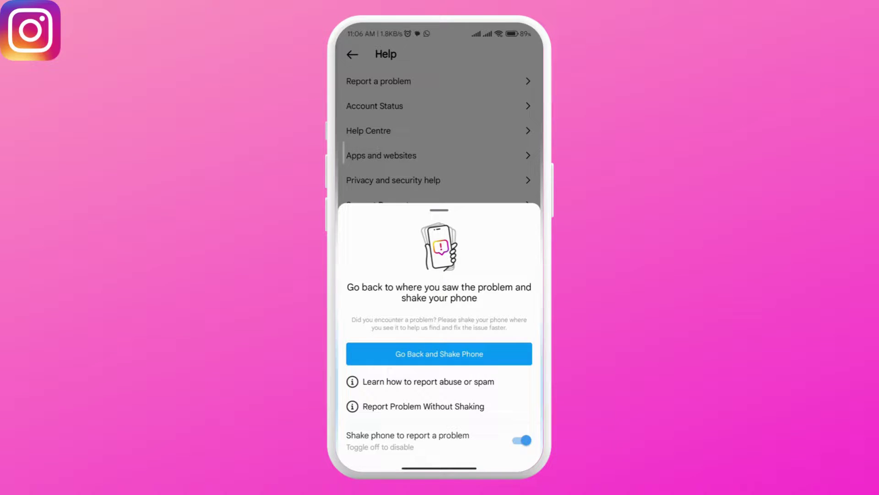
key("Escape")
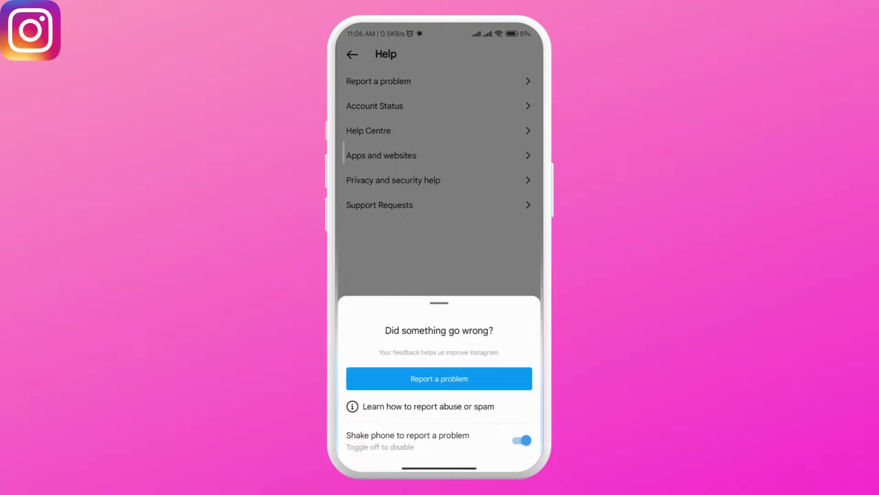
left_click(488, 377)
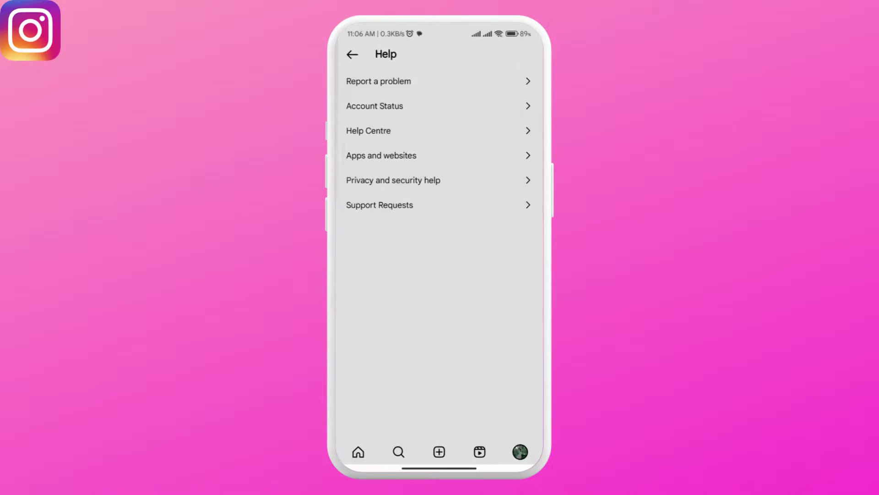